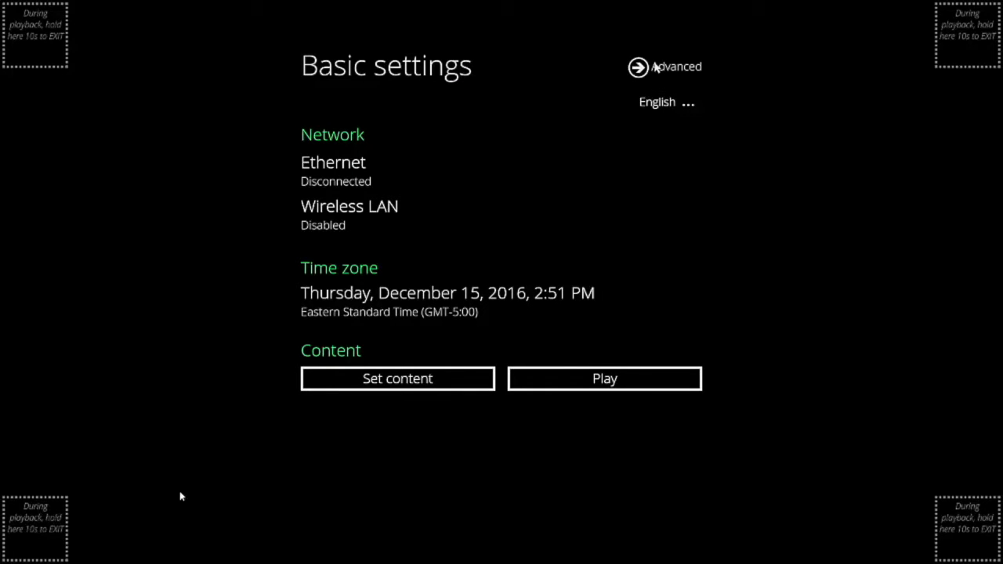
Enable the use of a static IP in the advanced Ethernet network settings of the media player
left_click(656, 67)
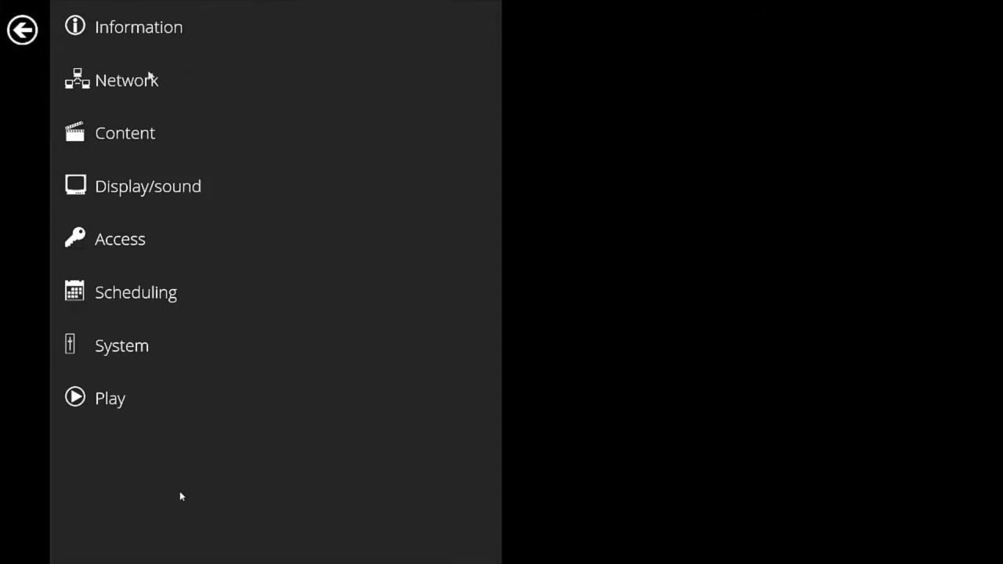
left_click(136, 82)
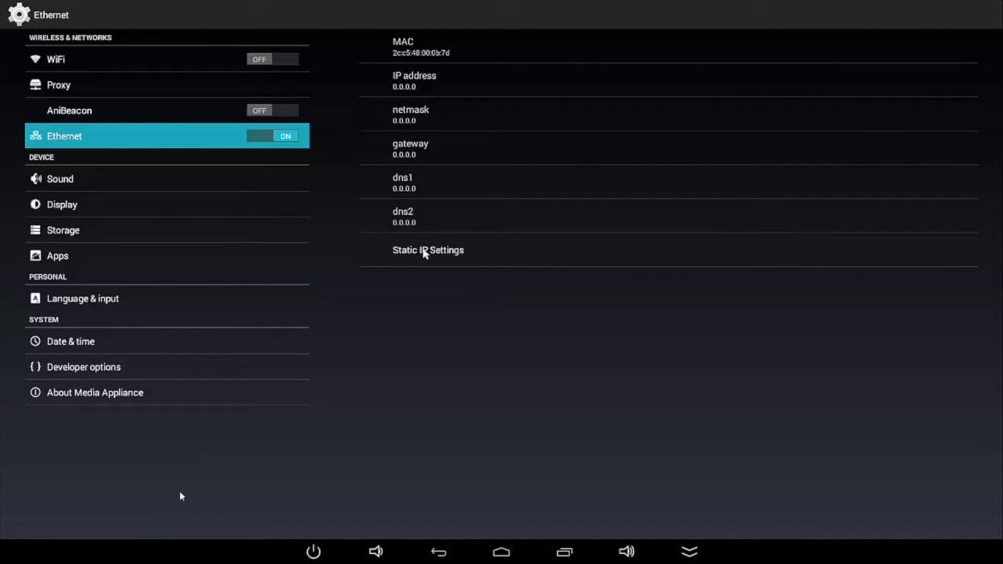
left_click(423, 250)
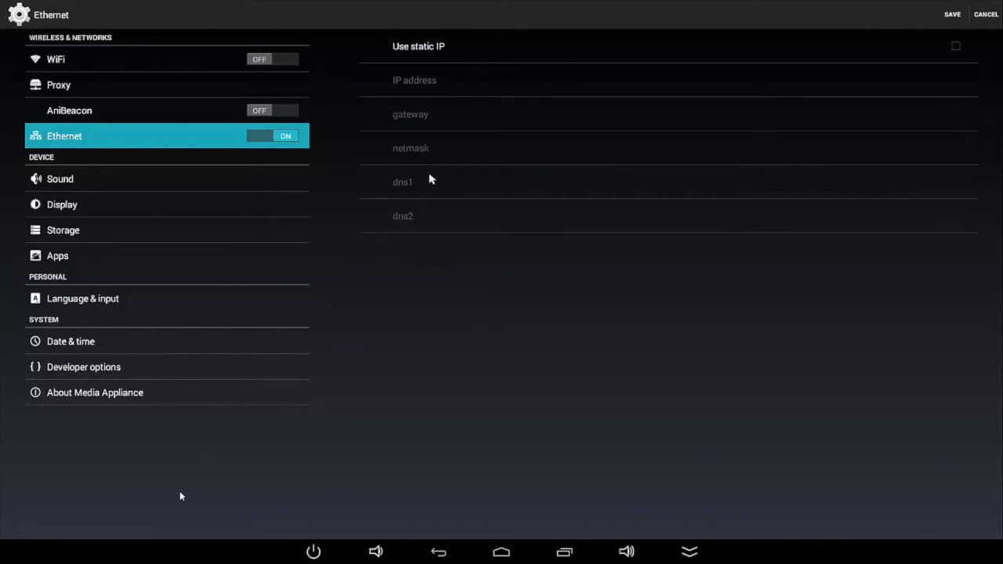
left_click(437, 50)
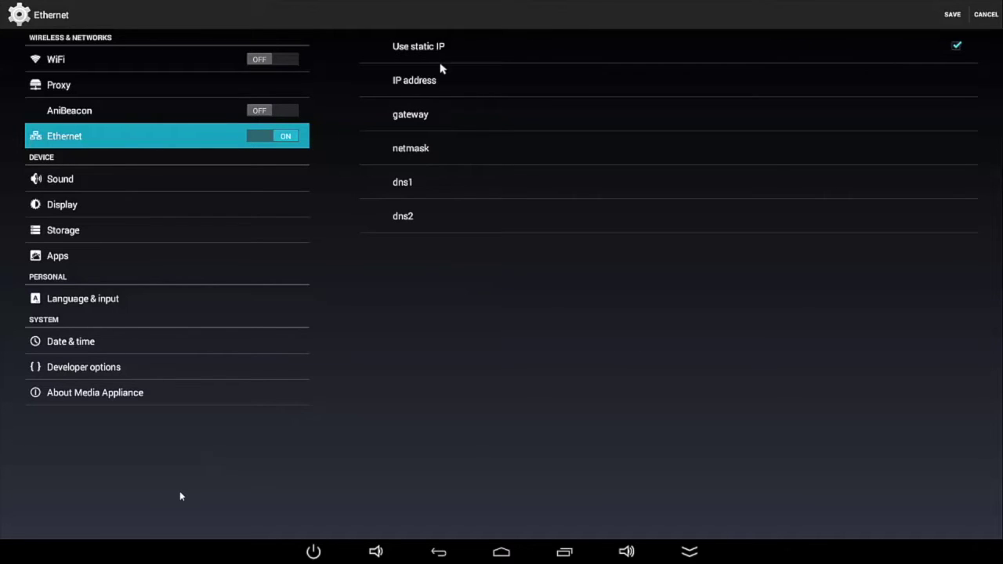
Set the static IP address to 192.168.1.39 and the gateway to 192.168.1.1
left_click(439, 92)
type("192.168.1.39")
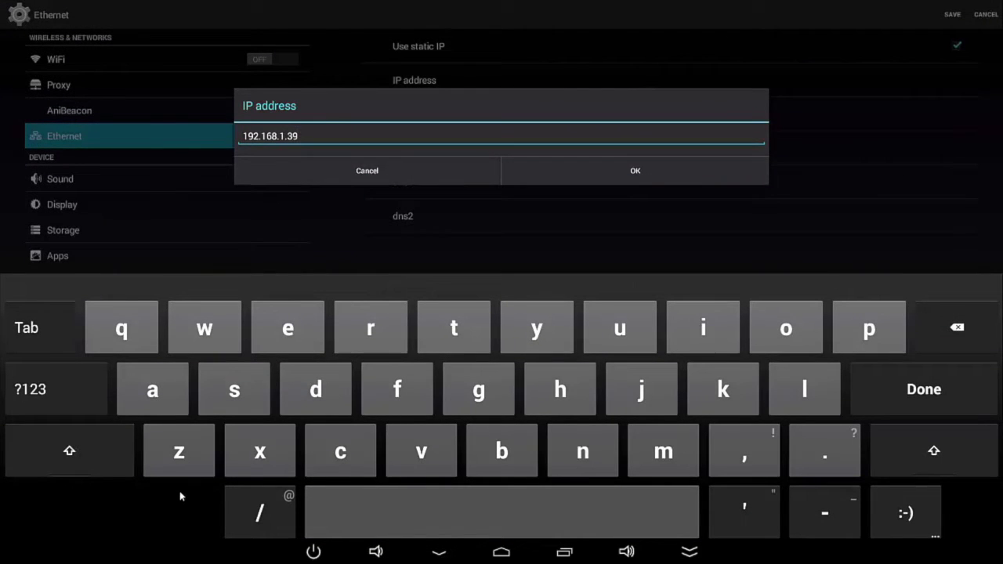
key("Down")
left_click(579, 180)
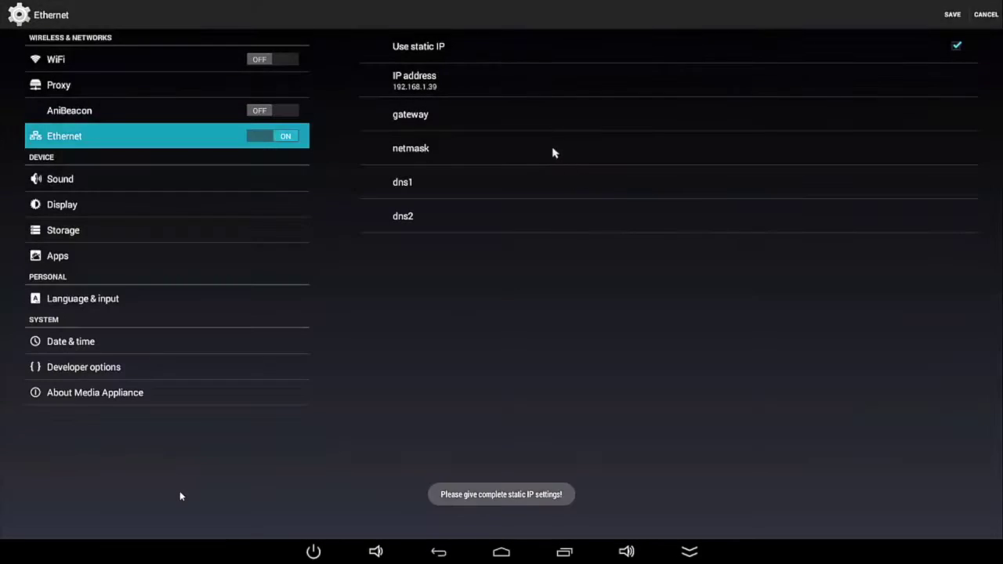
left_click(552, 123)
type("192.168.1.1")
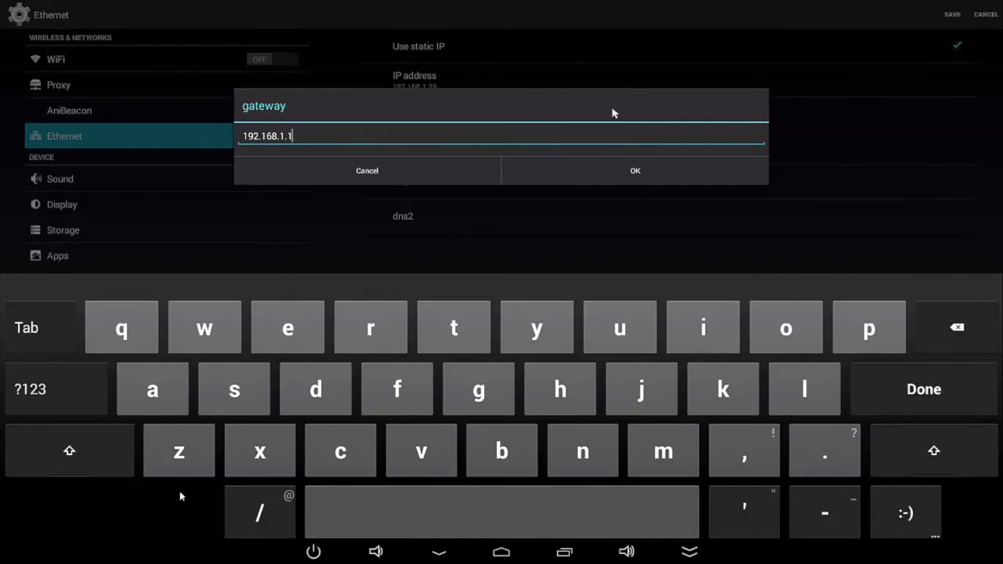
left_click(617, 182)
Set the netmask to 255.255.255.0 and dns1 to 8.8.8.8, and save the static IP settings
left_click(576, 159)
type("255.255.255.0")
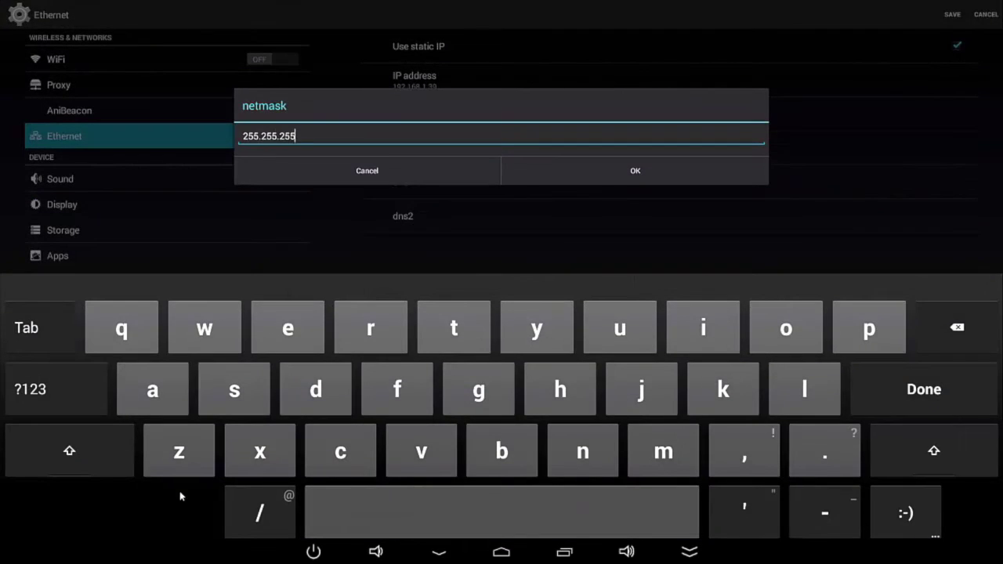
key("Return")
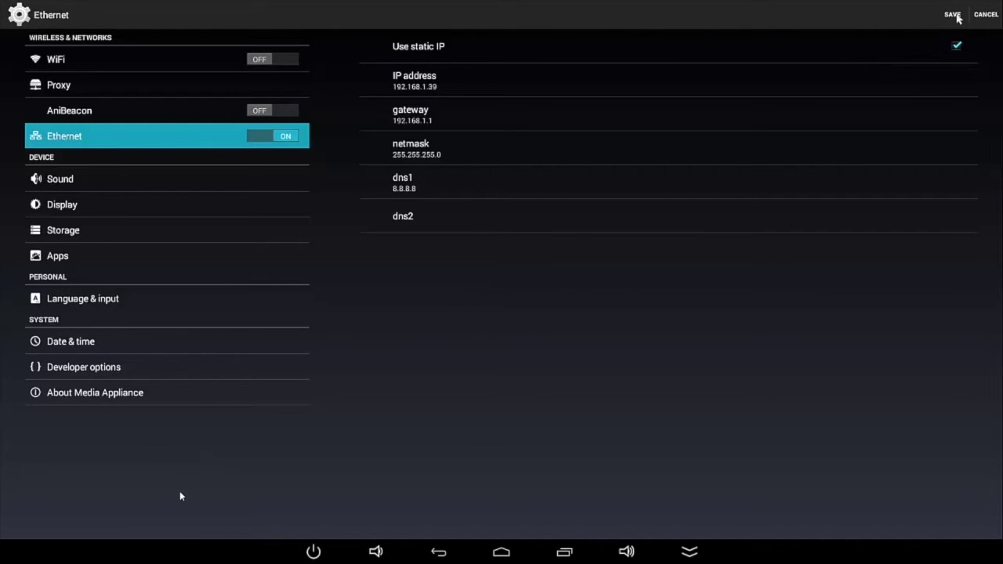
left_click(957, 17)
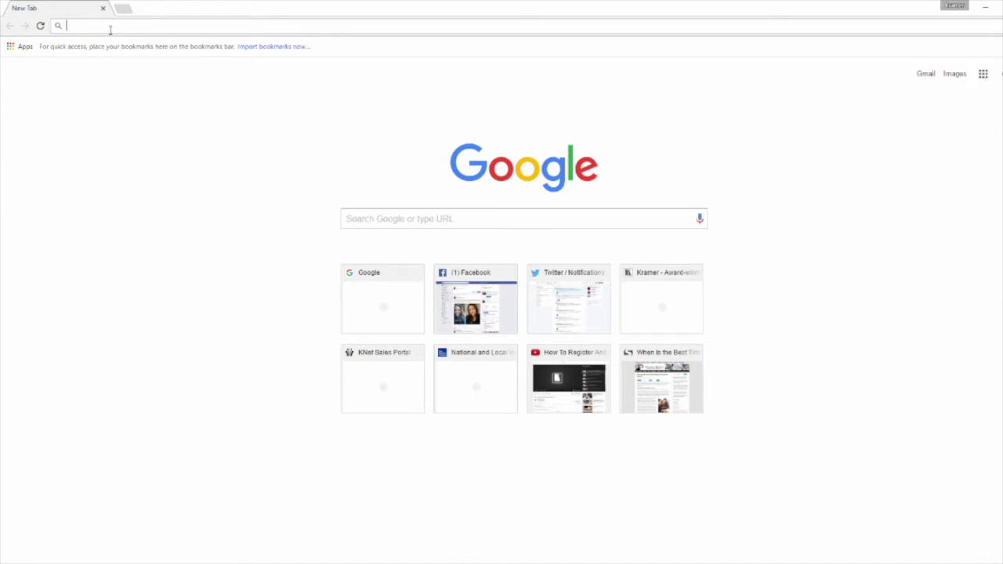
type("www.kramerav.co")
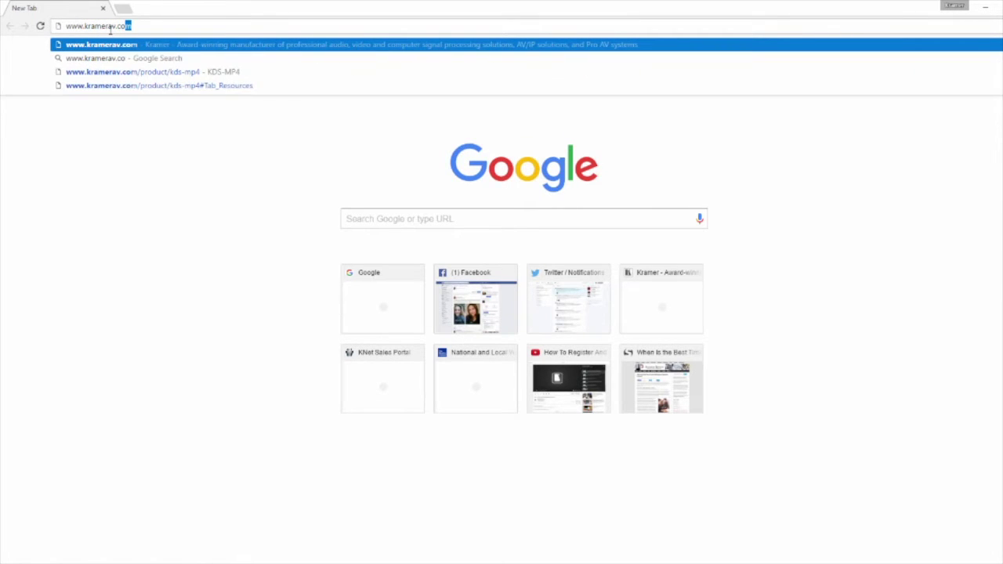
type("m")
key("Return")
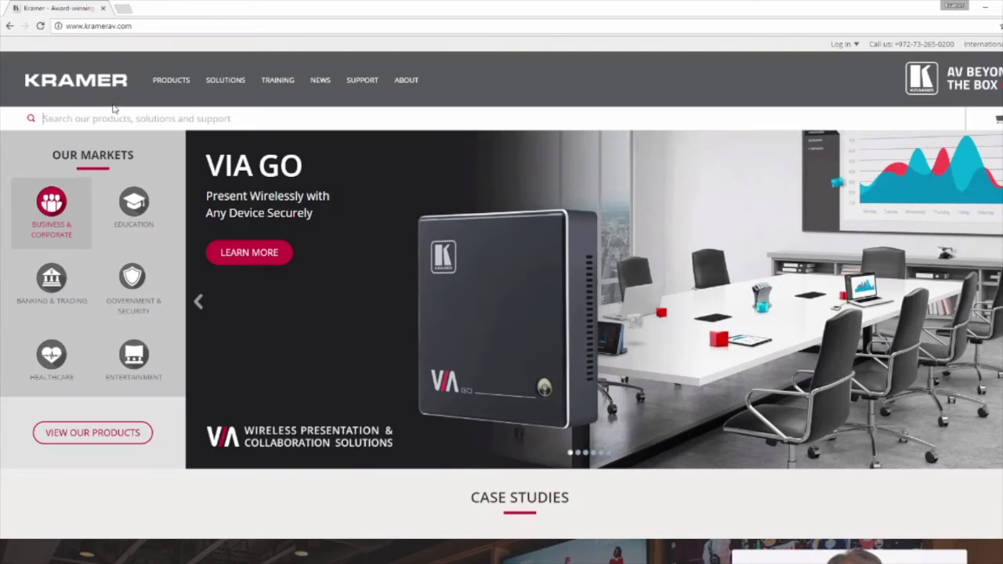
left_click(108, 118)
type("KDS MP4")
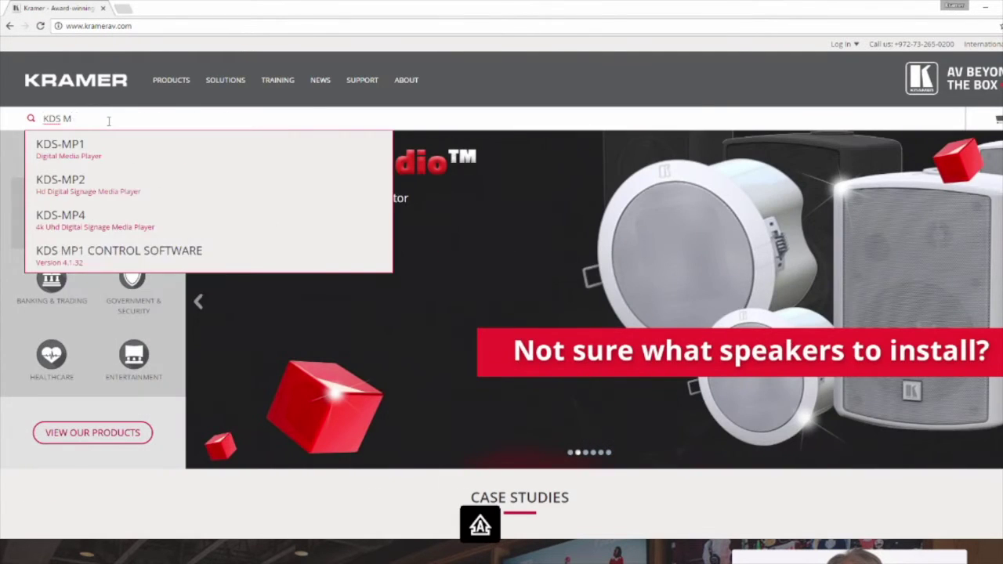
left_click(100, 149)
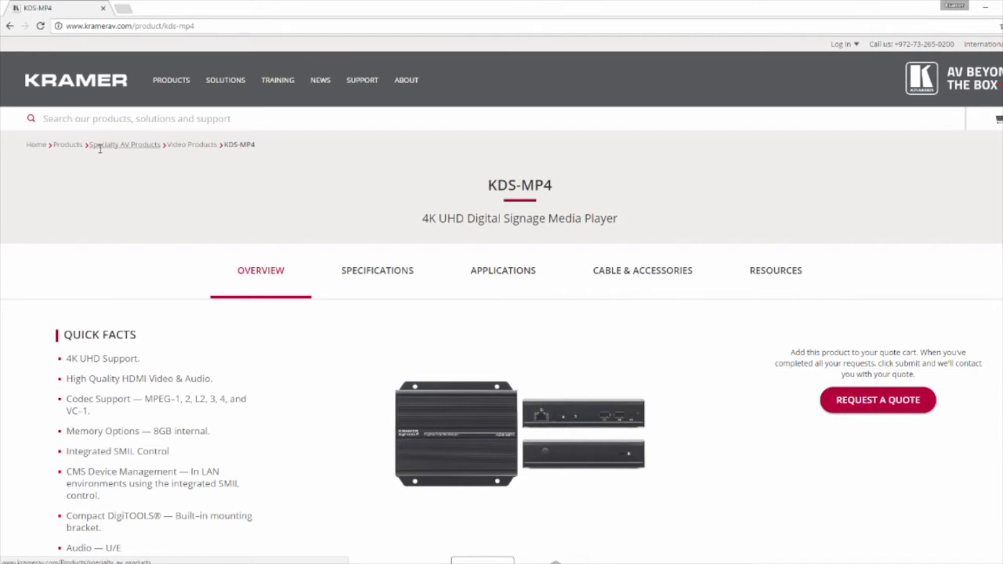
Download Kramer Media Manager version 2.5.0.67 from the product's resources and open the downloaded zip file
left_click(784, 273)
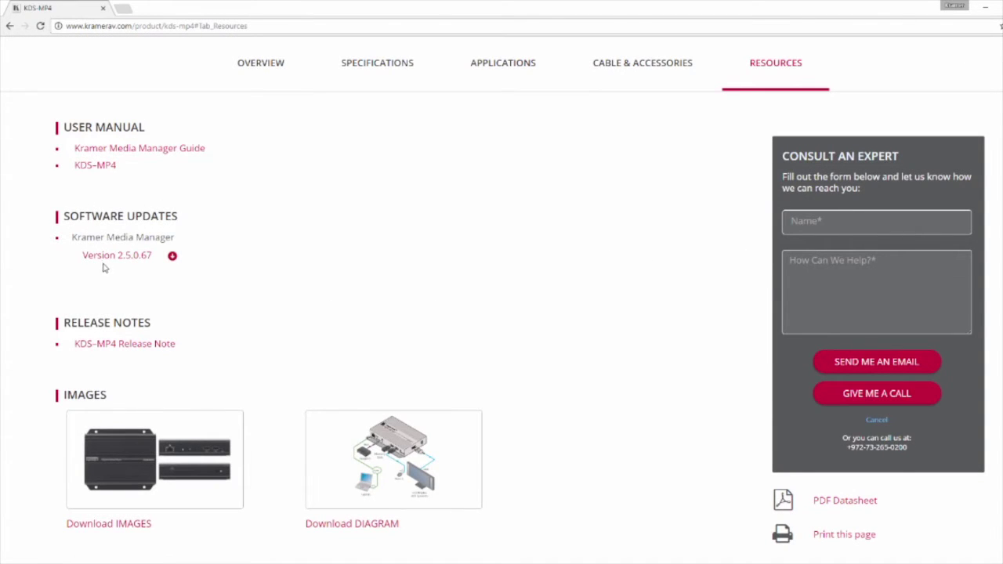
left_click(112, 259)
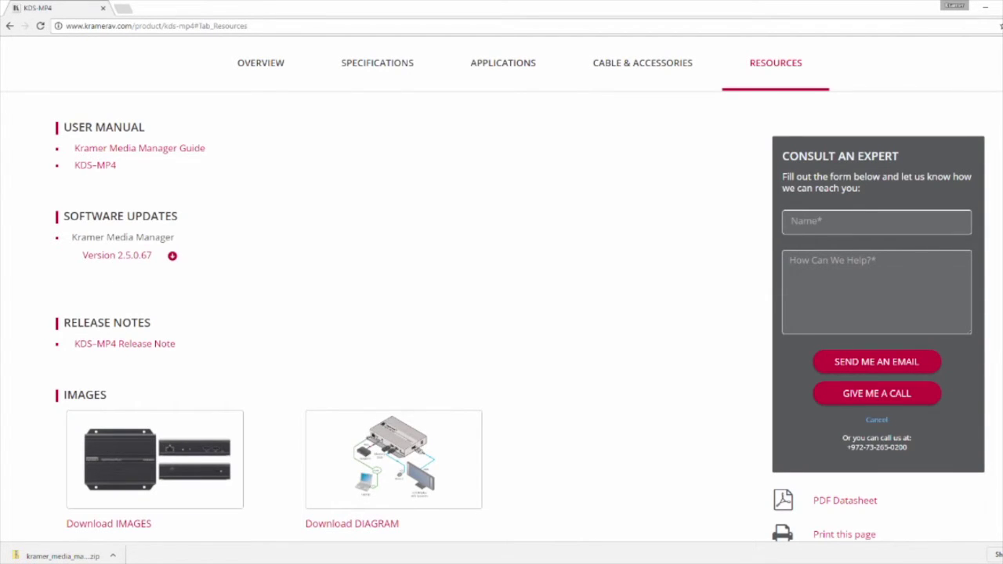
left_click(78, 556)
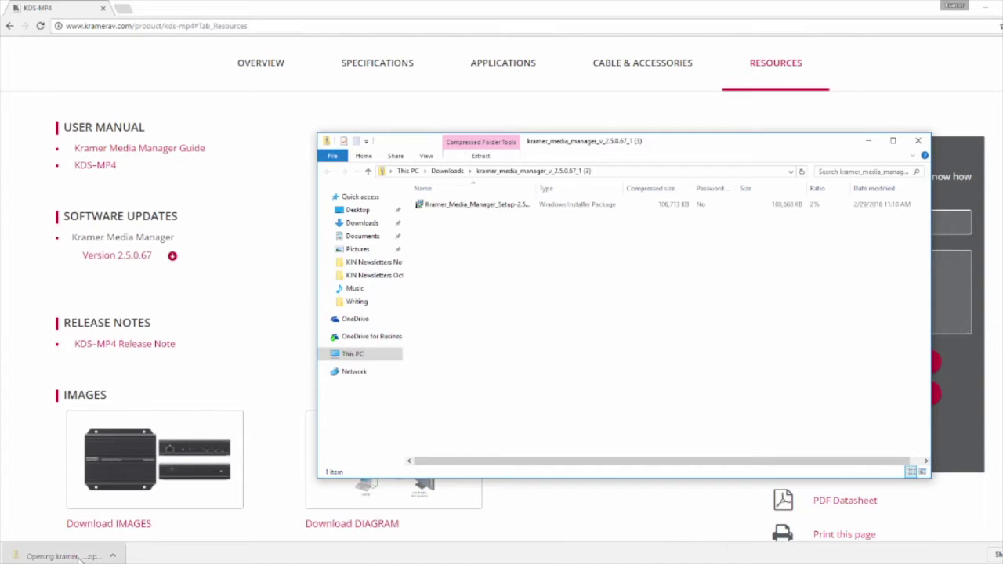
Install Kramer Media Manager from the setup package in the zip and launch it on completion
double_click(479, 207)
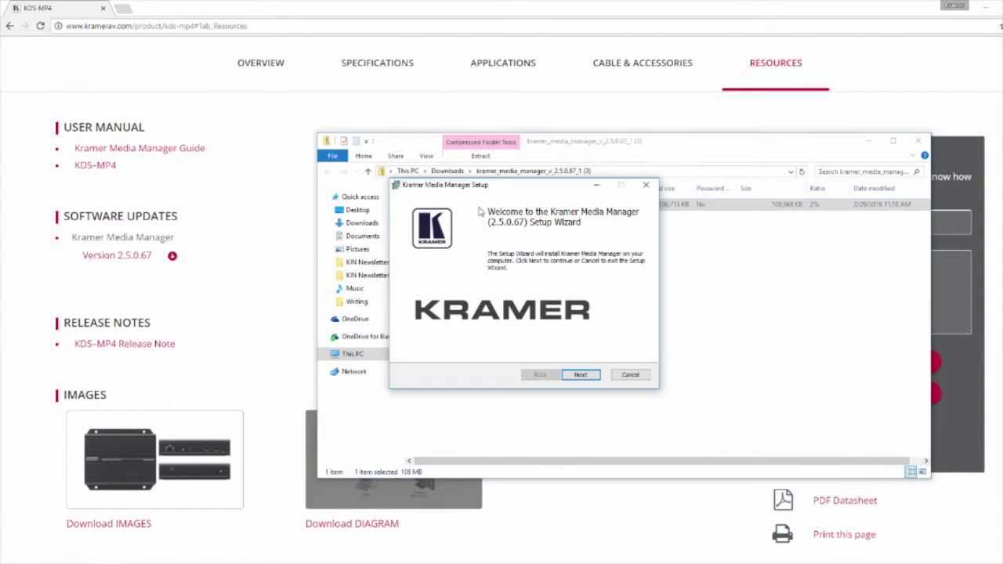
left_click(580, 375)
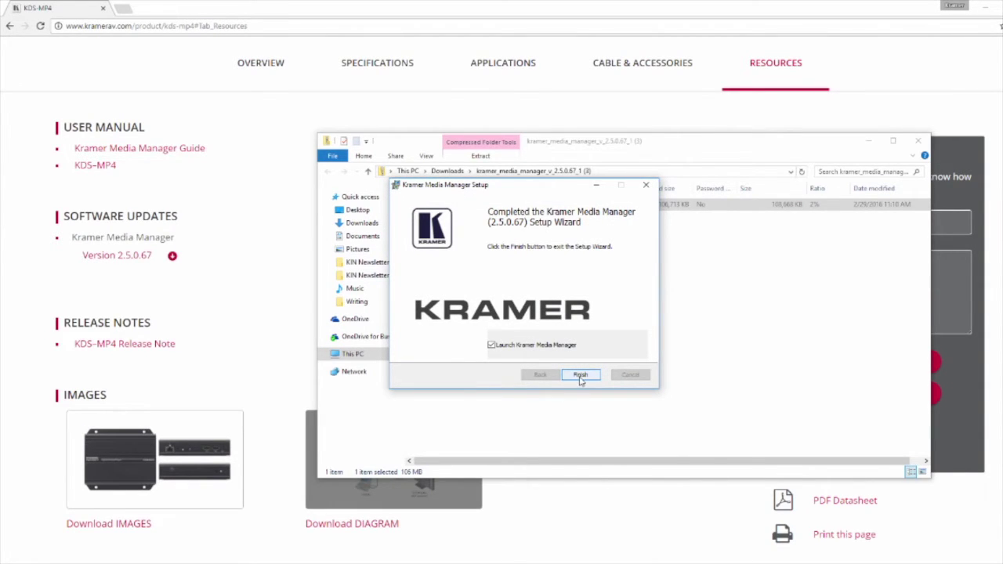
left_click(580, 375)
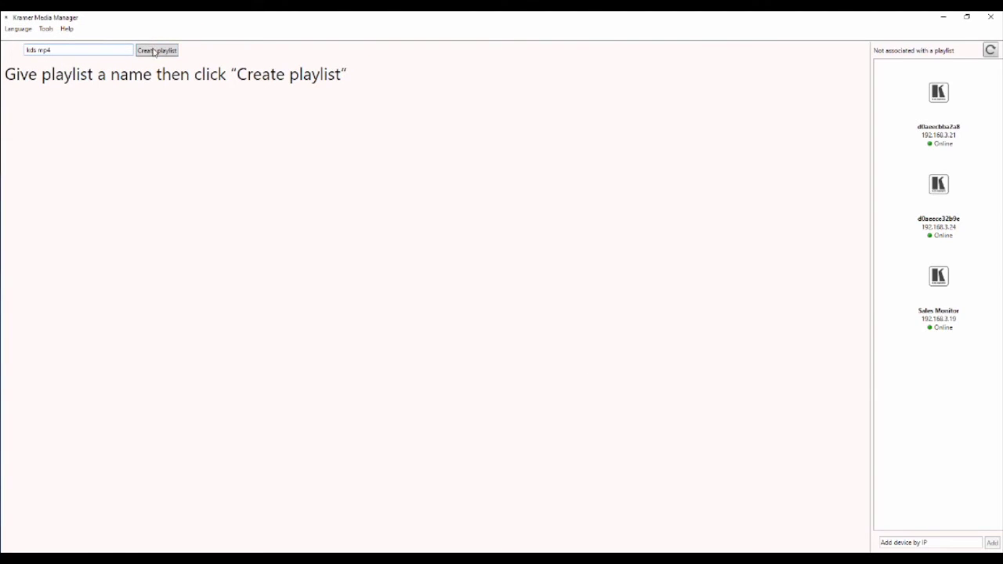
Create the playlist "kds mp4" using the landscape Full HD two-zone template with the text bar along its lower edge
left_click(155, 52)
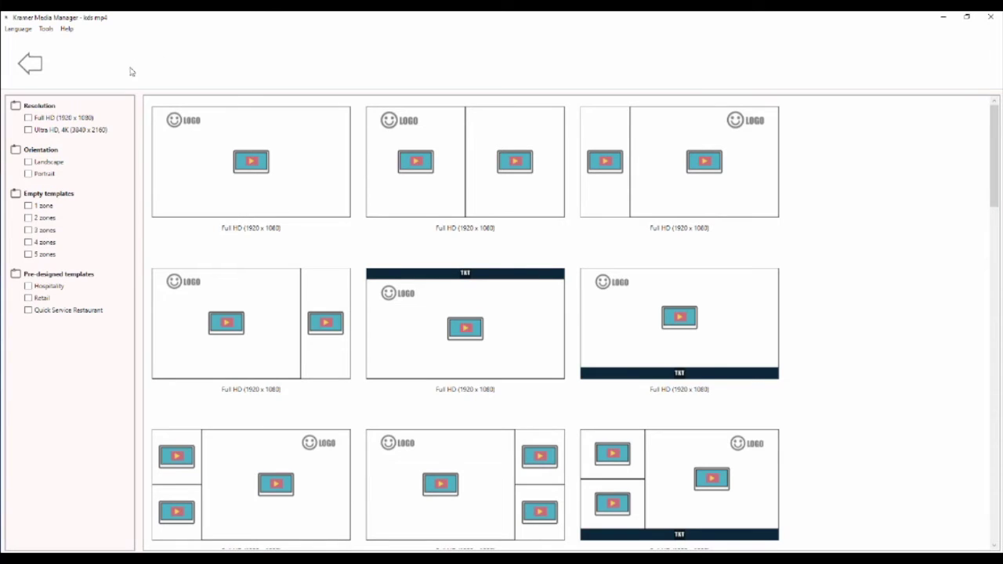
left_click(29, 219)
left_click(266, 291)
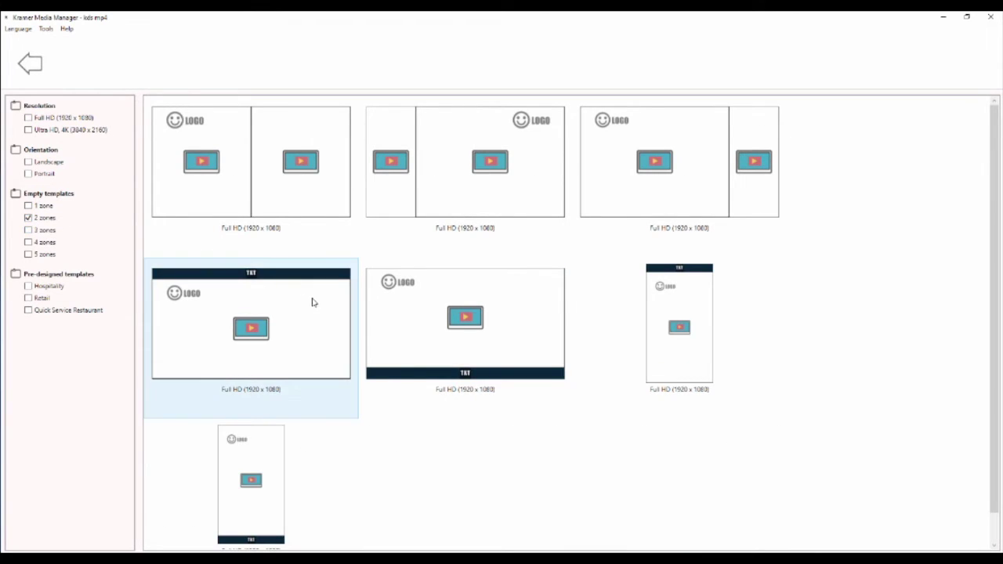
left_click(416, 309)
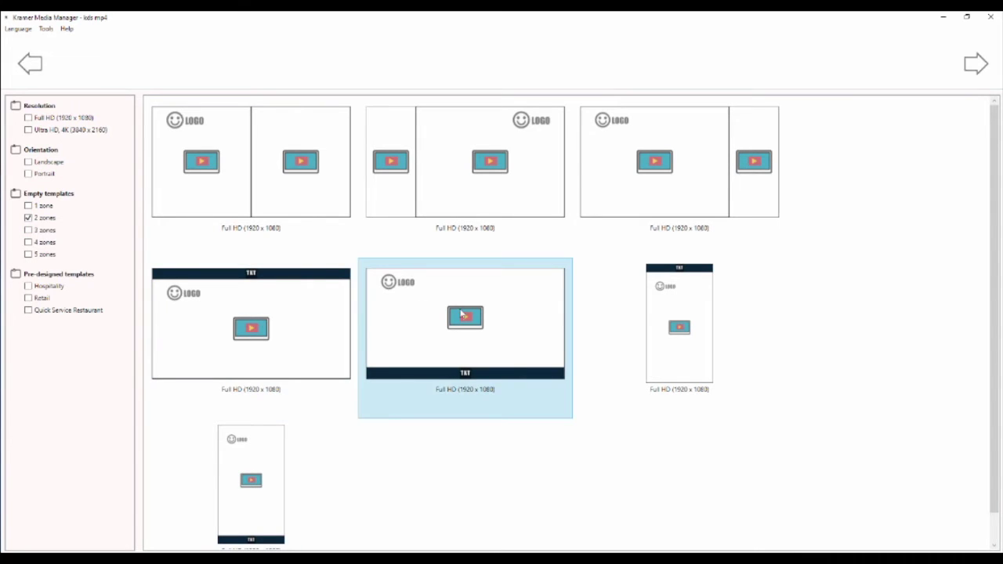
left_click(977, 64)
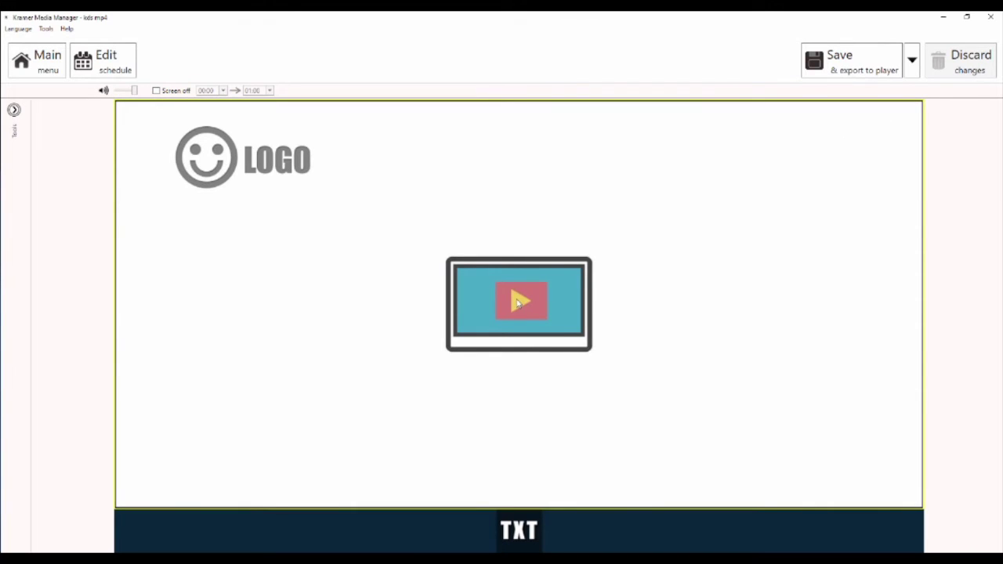
Delete the placeholder items zone-1.jpg from the main zone and ticker.txt from the text zone
left_click(517, 304)
left_click(990, 149)
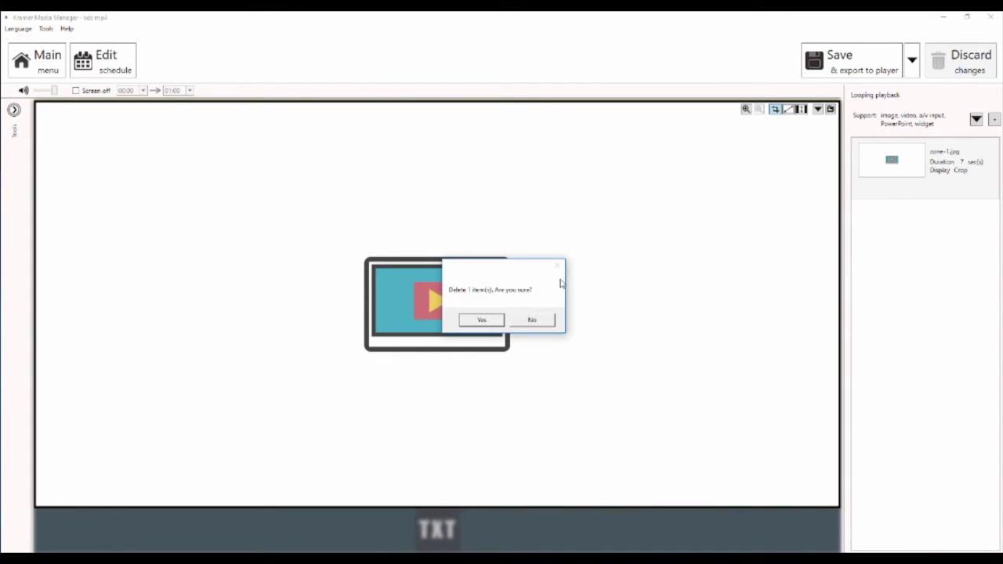
left_click(489, 321)
left_click(482, 529)
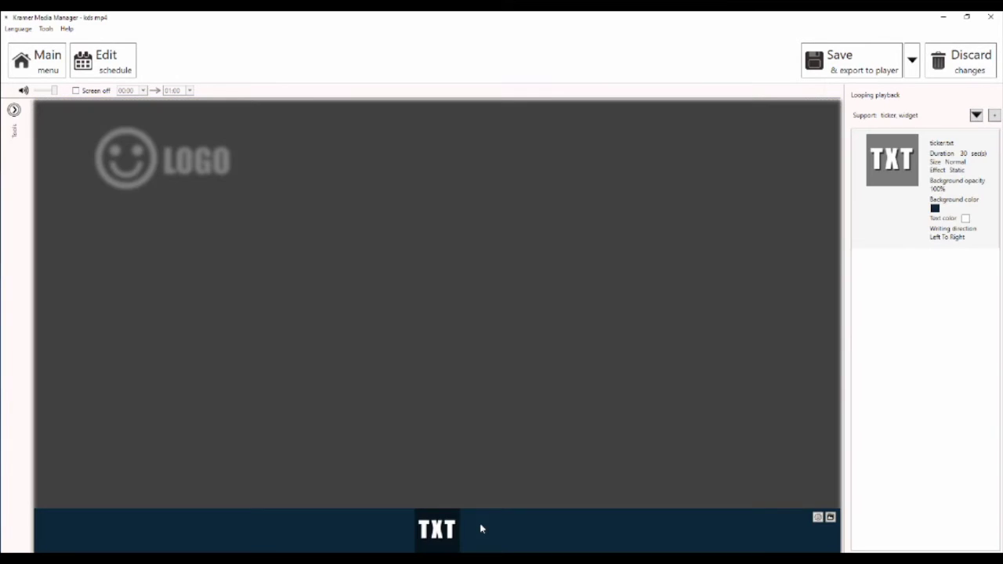
left_click(988, 140)
left_click(482, 320)
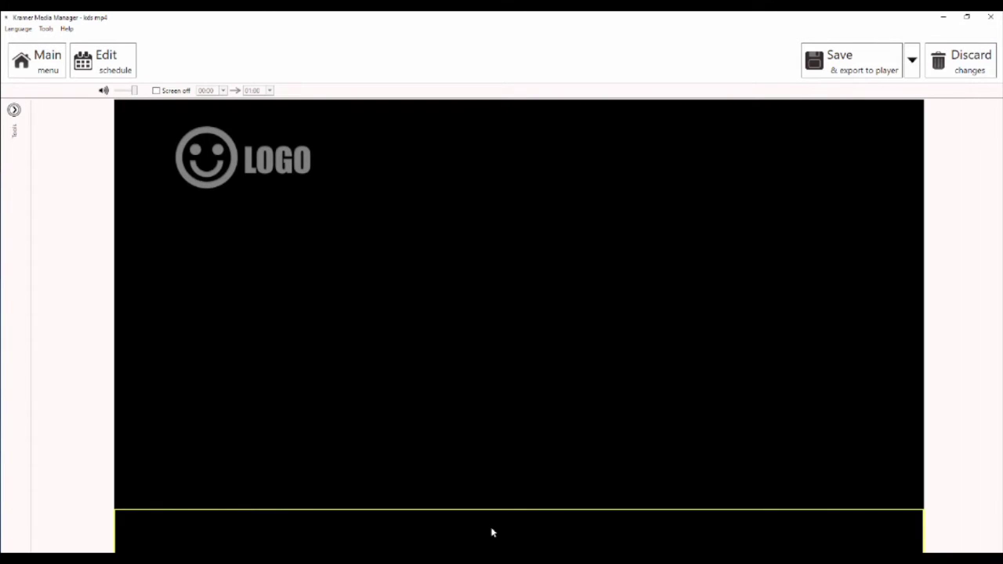
Add the rss.wgt widget to the emptied text zone
left_click(493, 533)
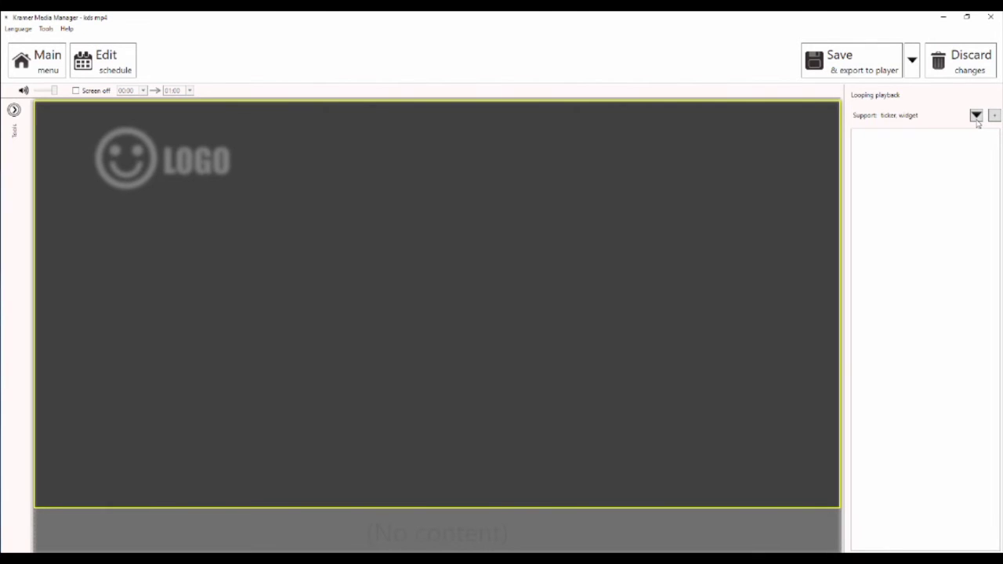
left_click(976, 118)
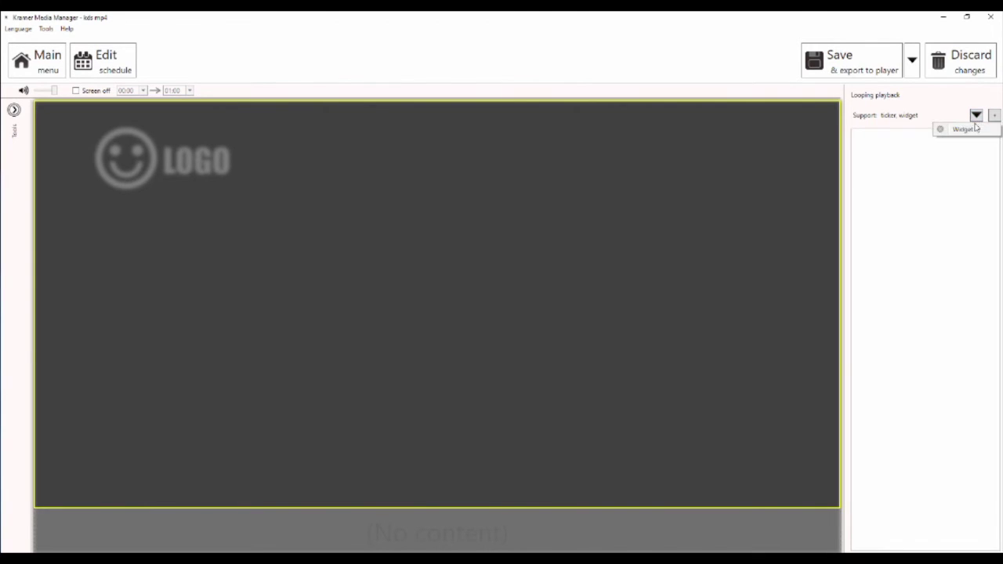
left_click(966, 128)
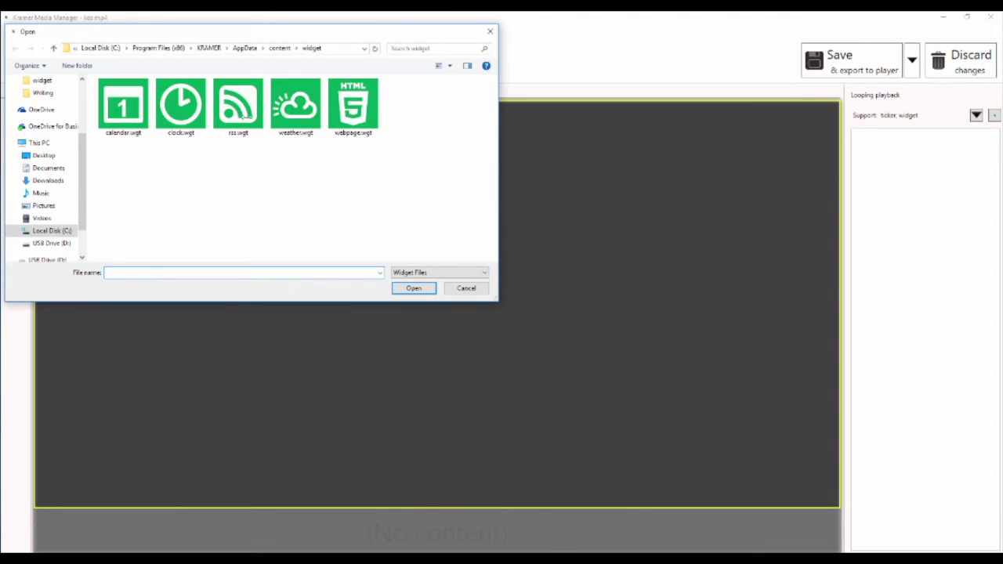
left_click(243, 113)
left_click(414, 289)
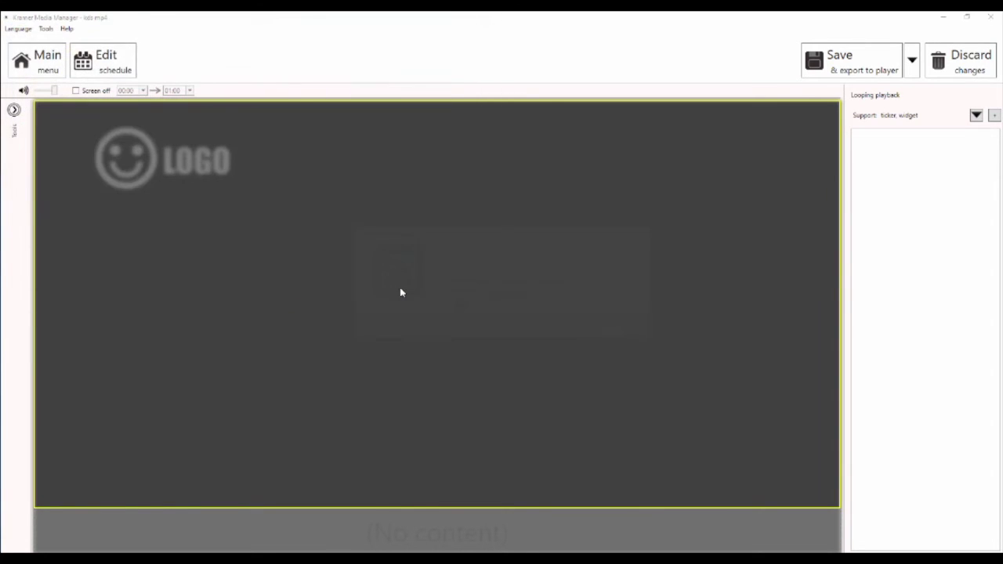
left_click(463, 283)
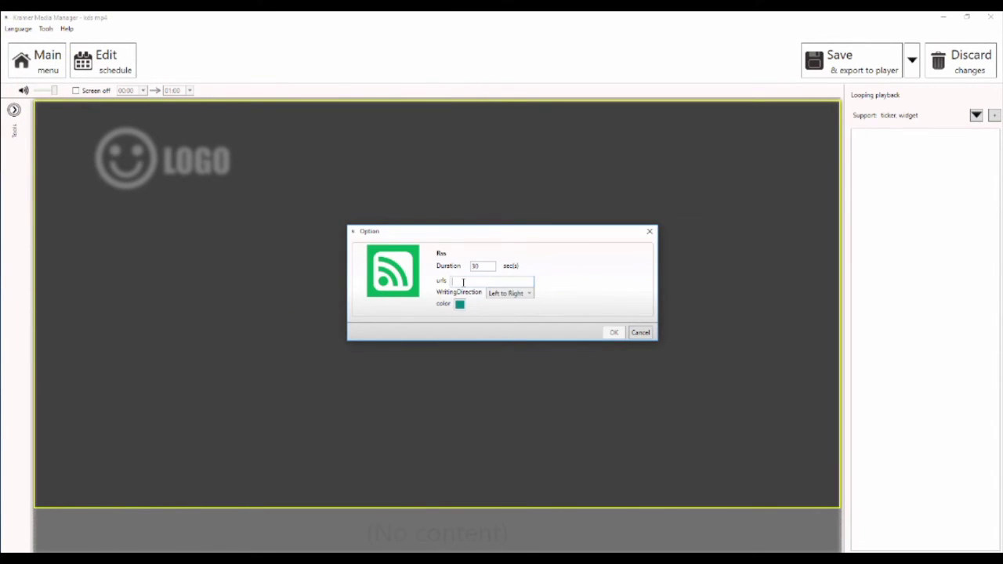
right_click(463, 282)
left_click(486, 314)
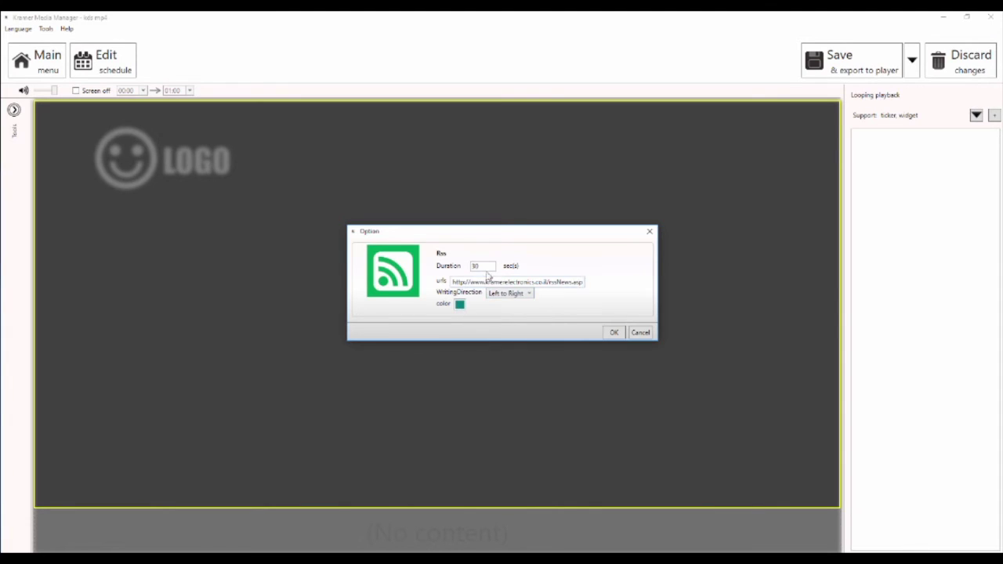
left_click_drag(483, 266, 458, 271)
type("500")
left_click(612, 333)
Add the video "Kramer – AV Beyond the Box" from the USB drive's KDS-Mp2 Training folder to the main zone
left_click(532, 327)
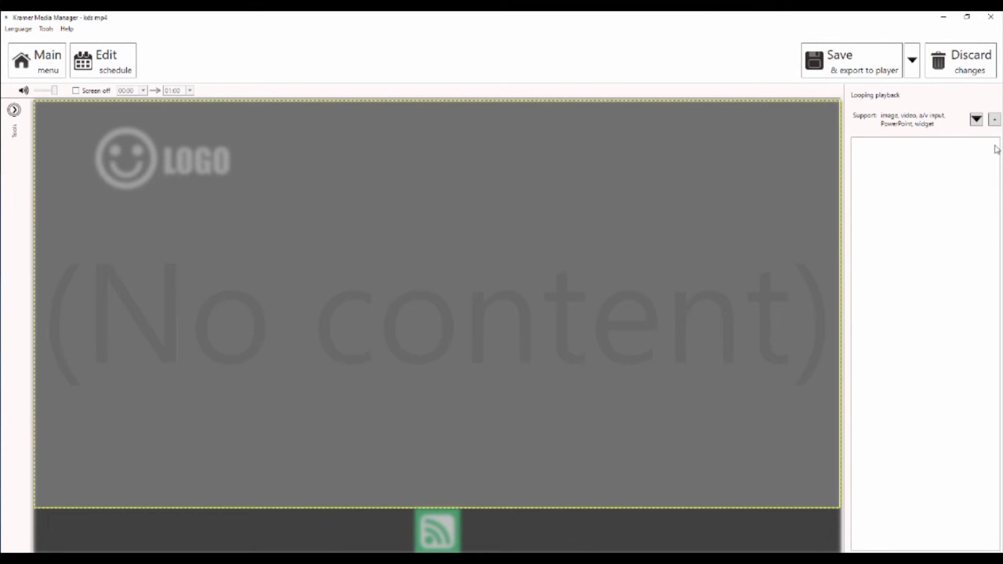
left_click(995, 120)
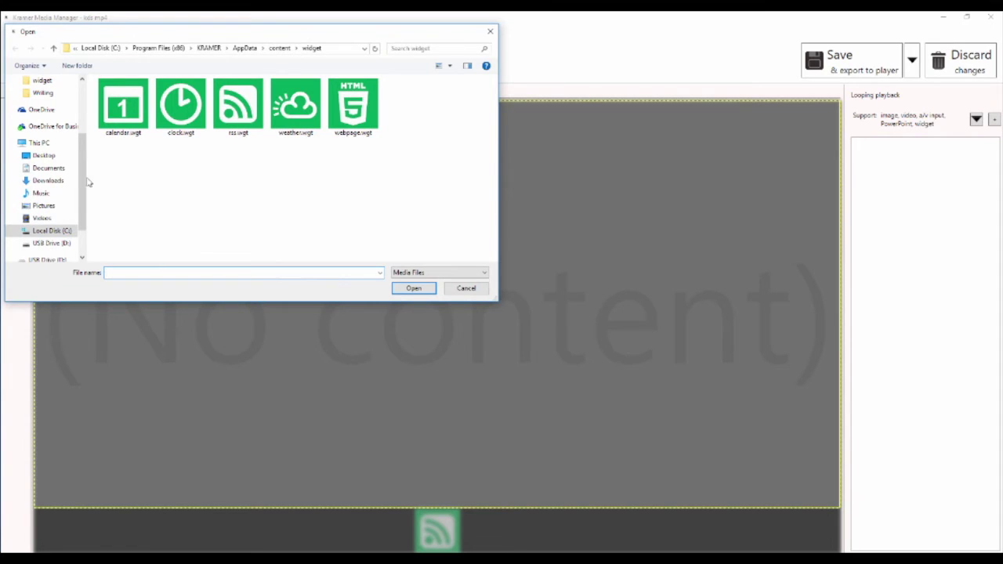
scroll(87, 207, "down", 1)
left_click(58, 232)
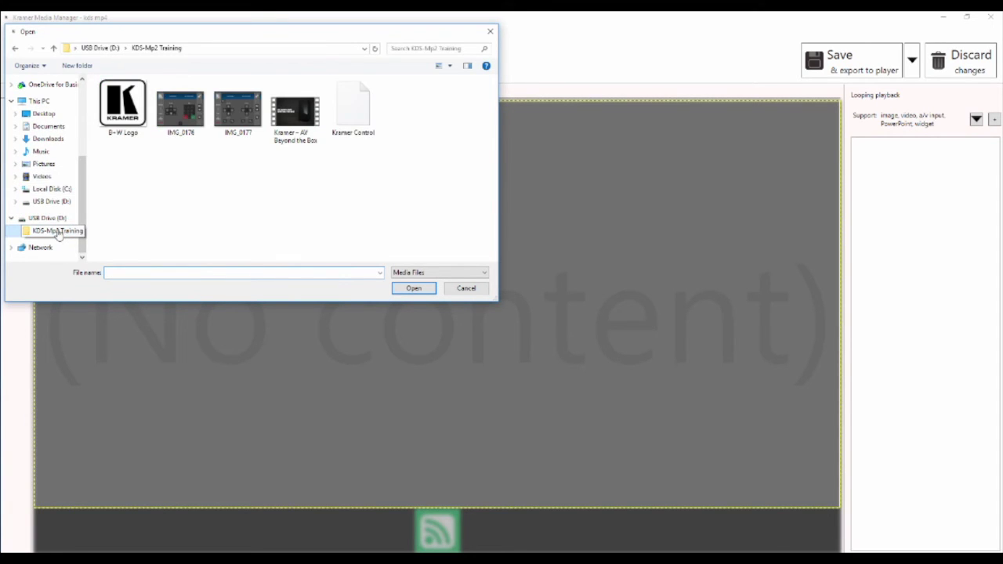
left_click(295, 113)
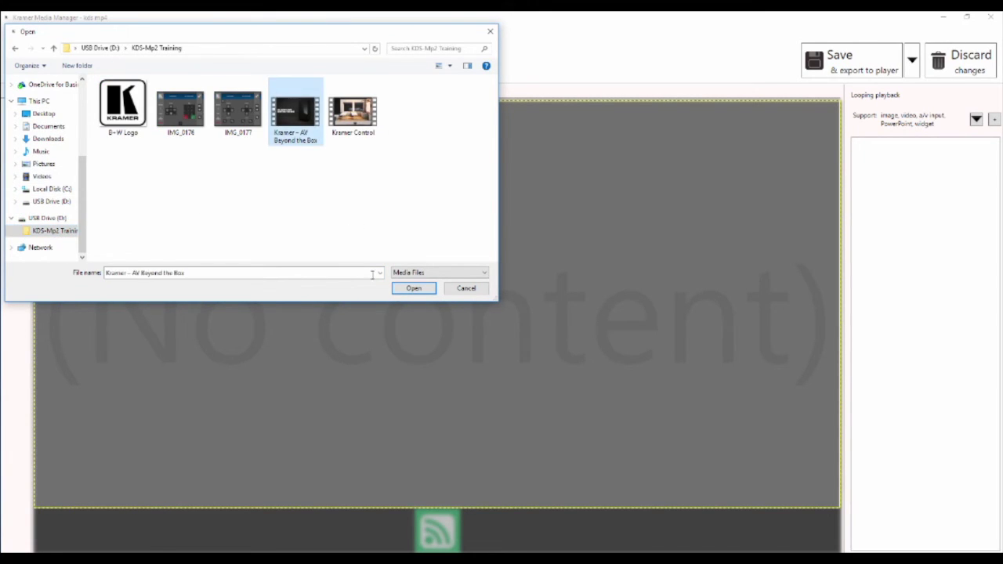
left_click(412, 289)
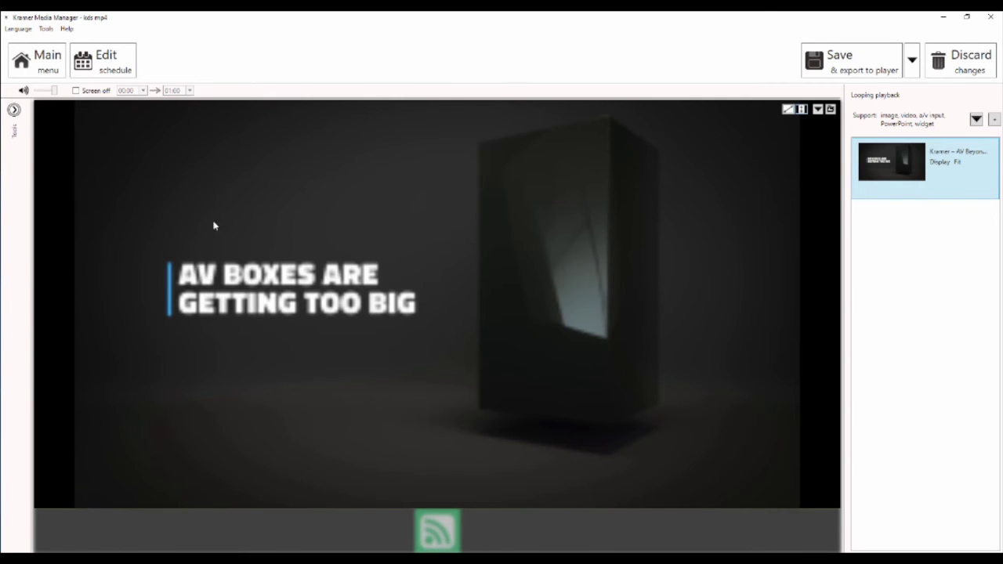
Replace the placeholder logo with K_Kramer_Logo from the Desktop's 2016 Kramer Approved Logos folder and place it in the main zone's upper-left corner
left_click(14, 111)
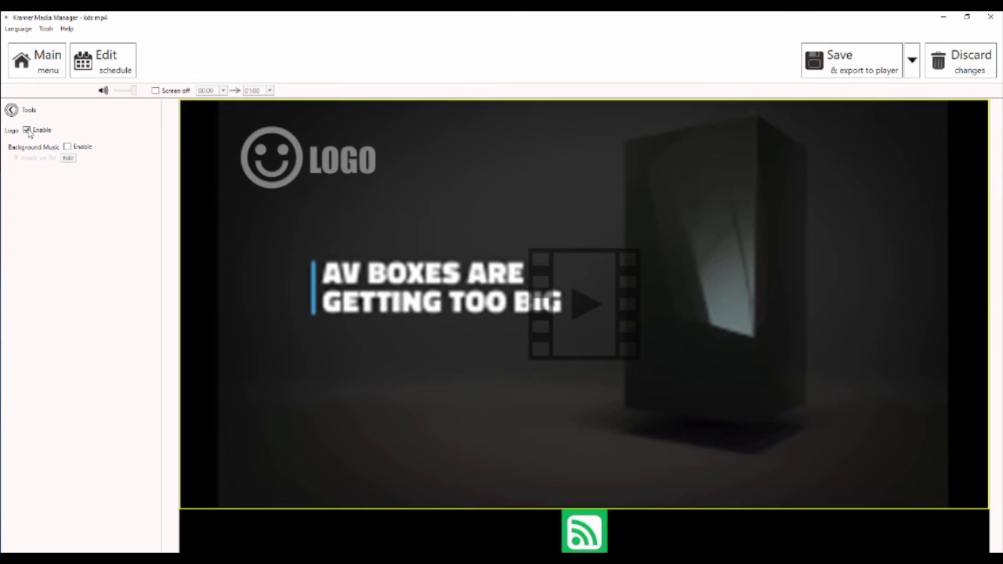
left_click(27, 131)
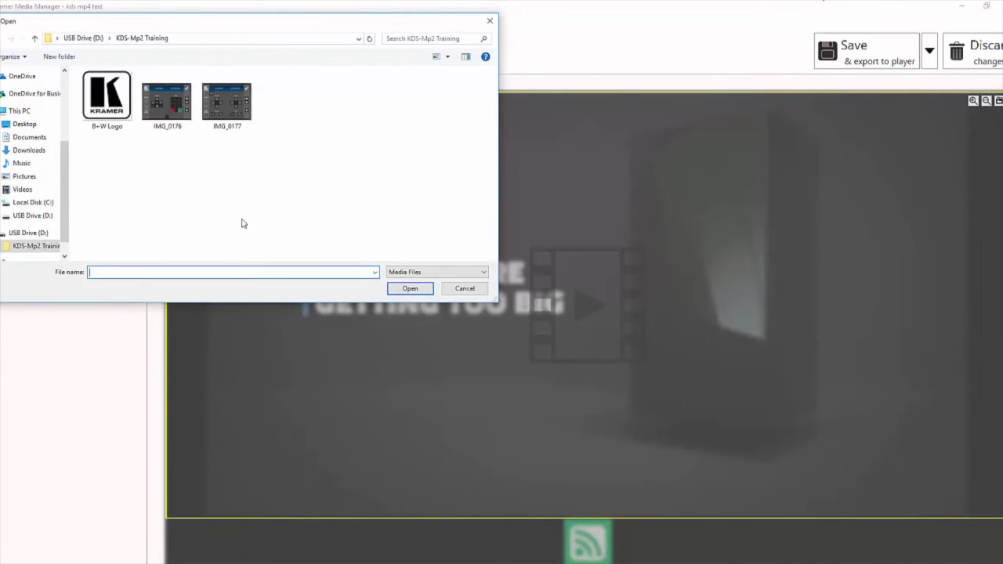
scroll(40, 157, "up", 1)
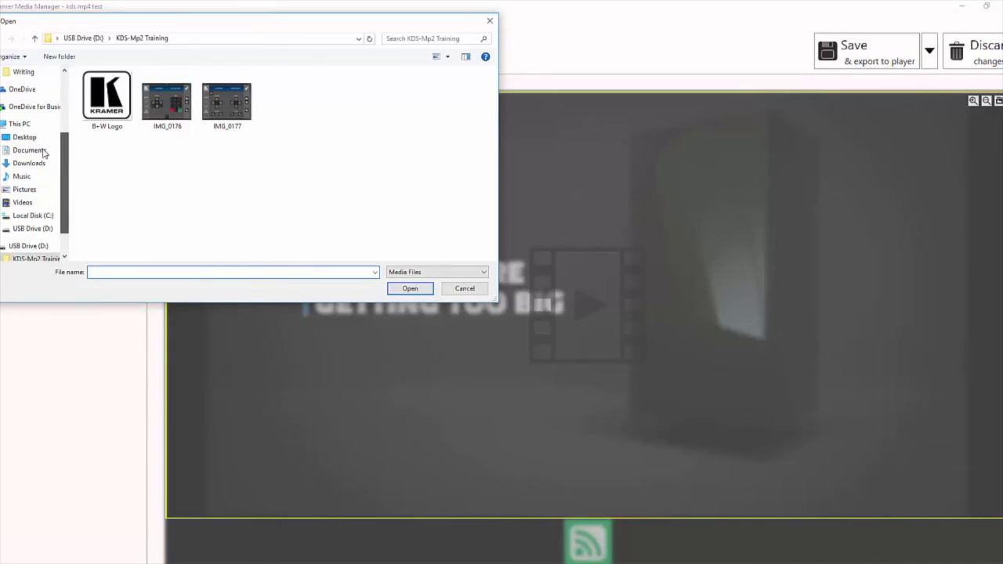
left_click(40, 150)
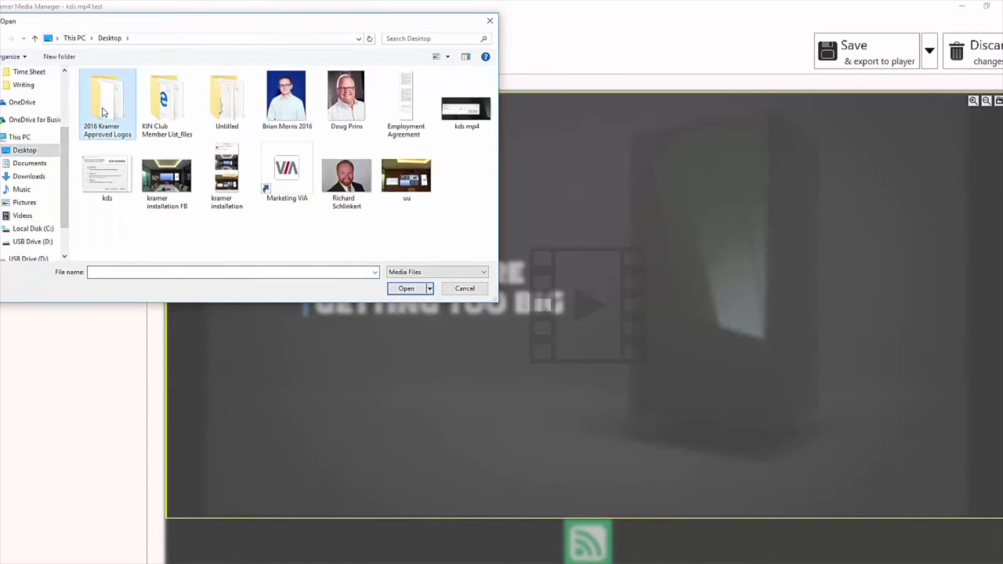
double_click(102, 105)
left_click(103, 112)
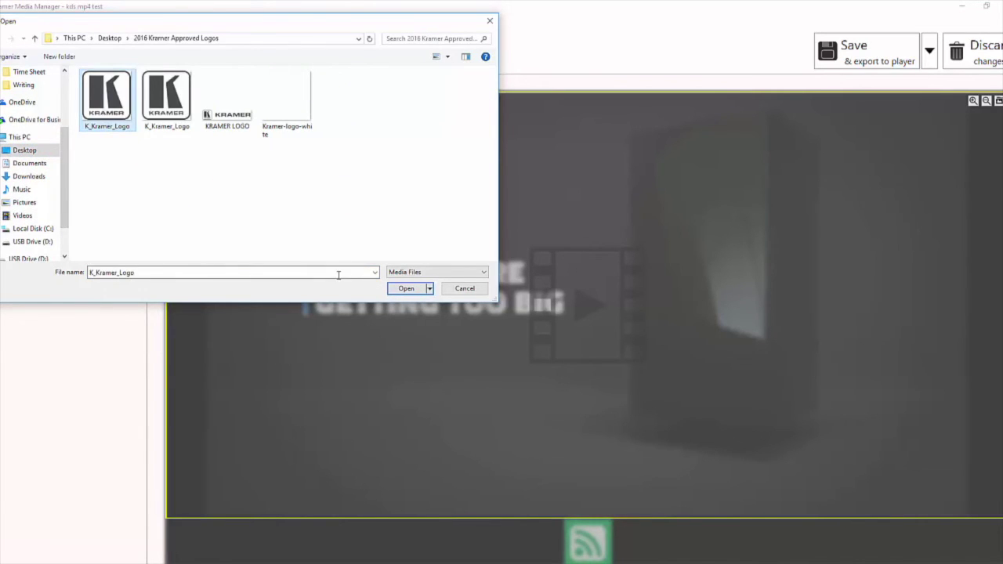
left_click(397, 291)
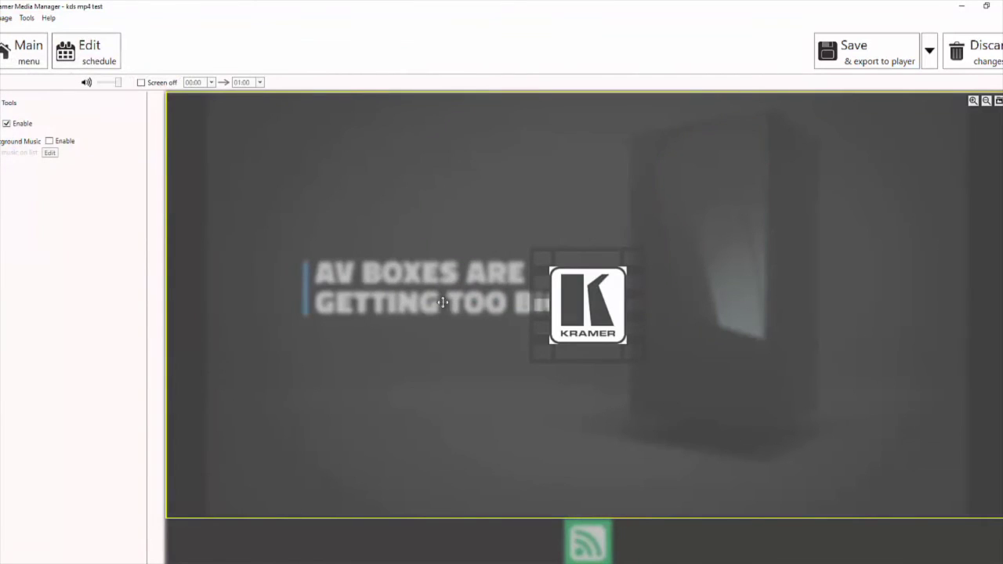
left_click_drag(542, 289, 174, 109)
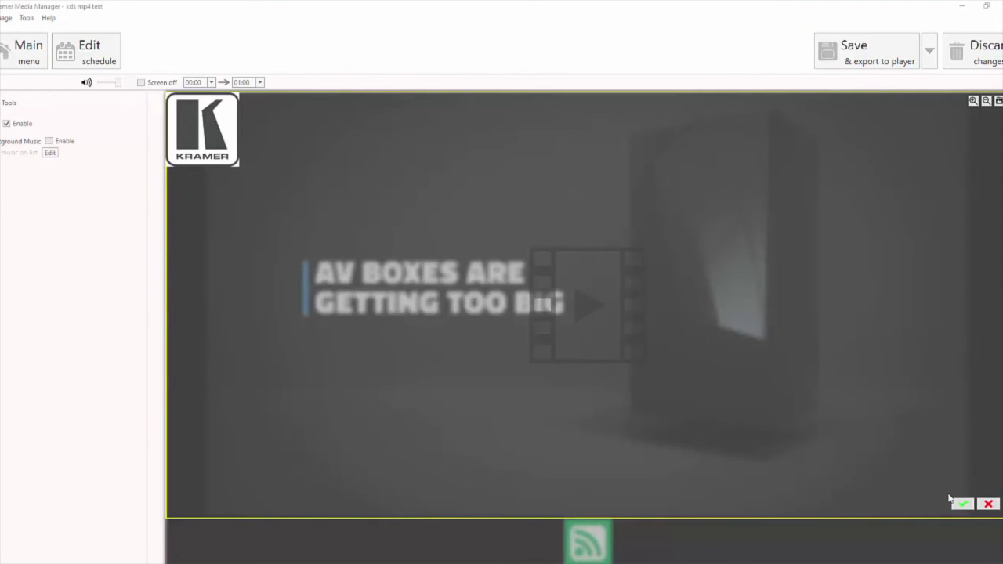
left_click(963, 505)
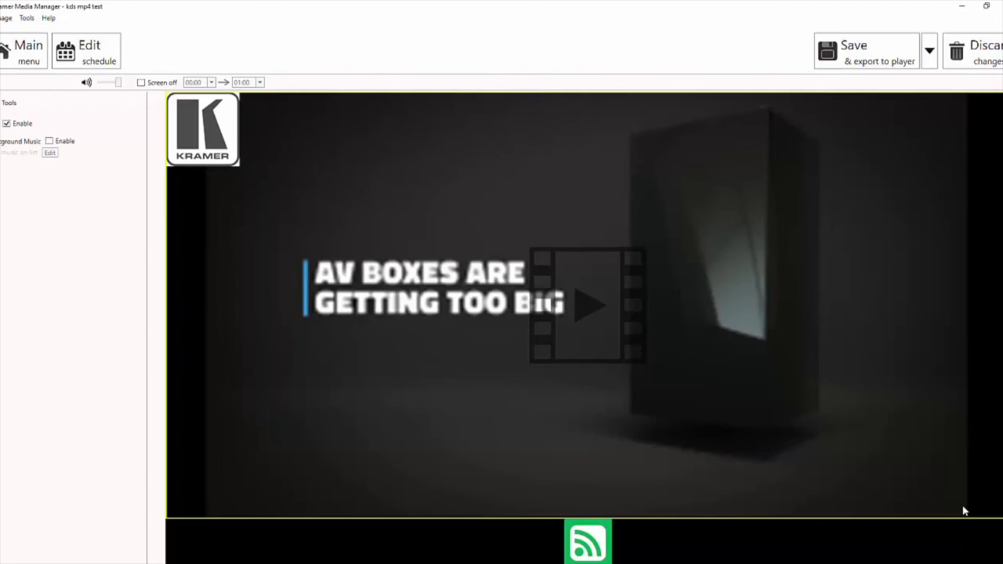
Save the playlist and export it to the player at 192.168.3.24
left_click(888, 58)
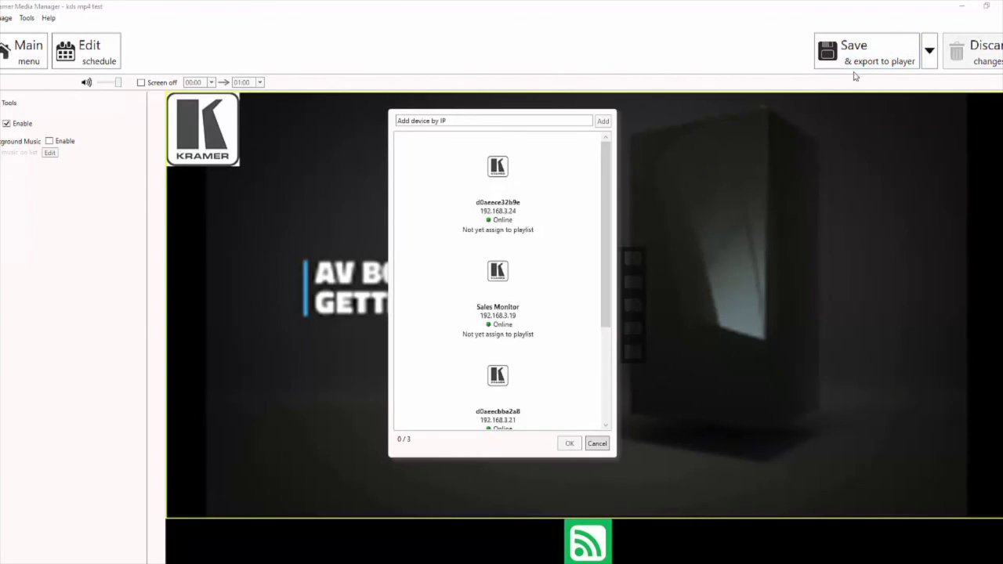
left_click(501, 210)
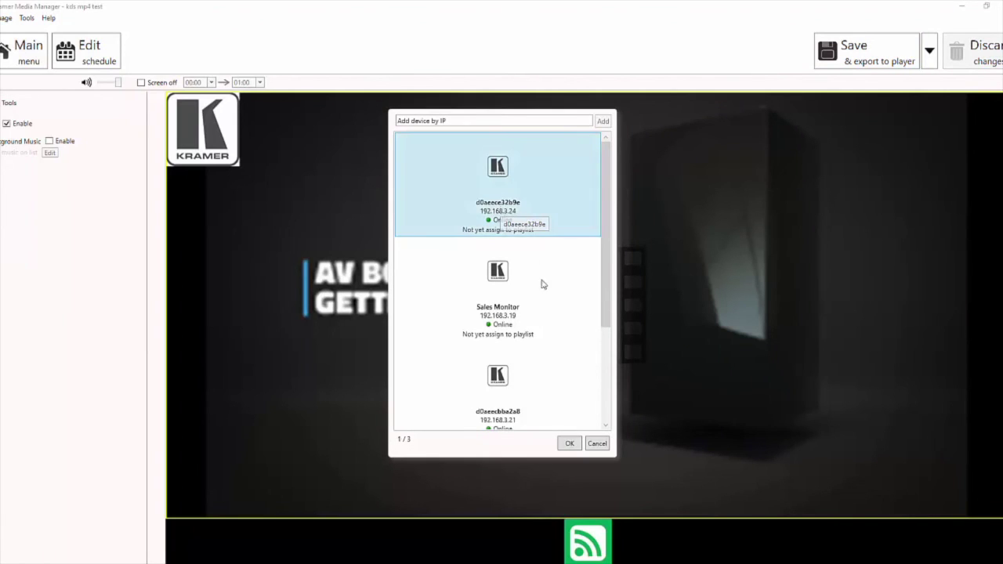
left_click(570, 443)
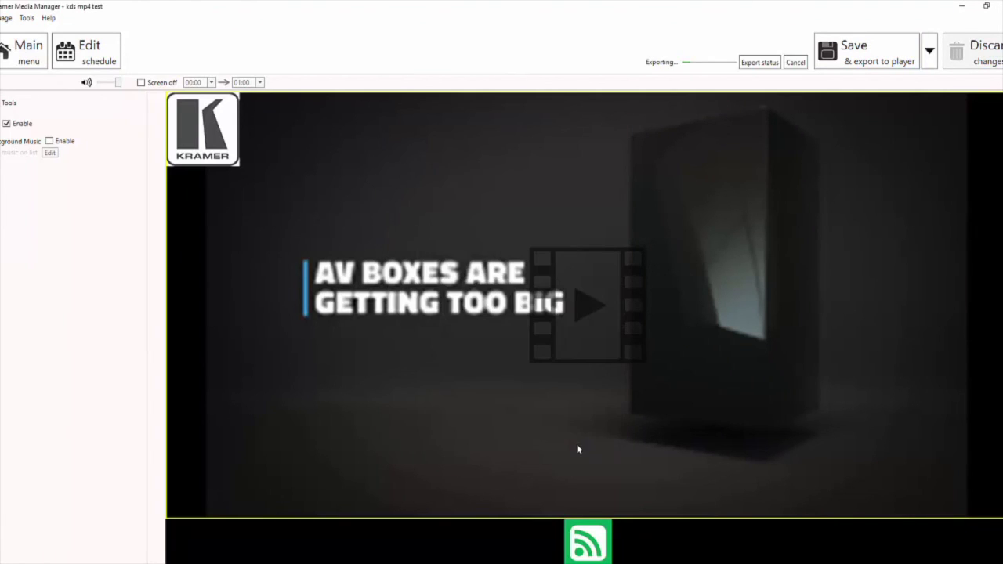